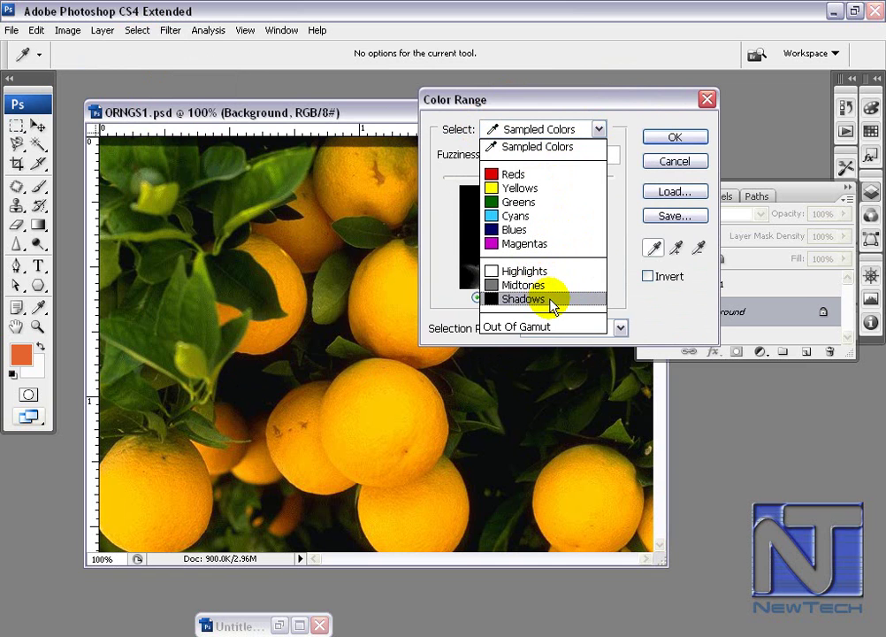
- Try the Out Of Gamut range in Color Range, and set the selection source back to Sampled Colors
{"action": "left_click", "coordinate": [541, 328]}
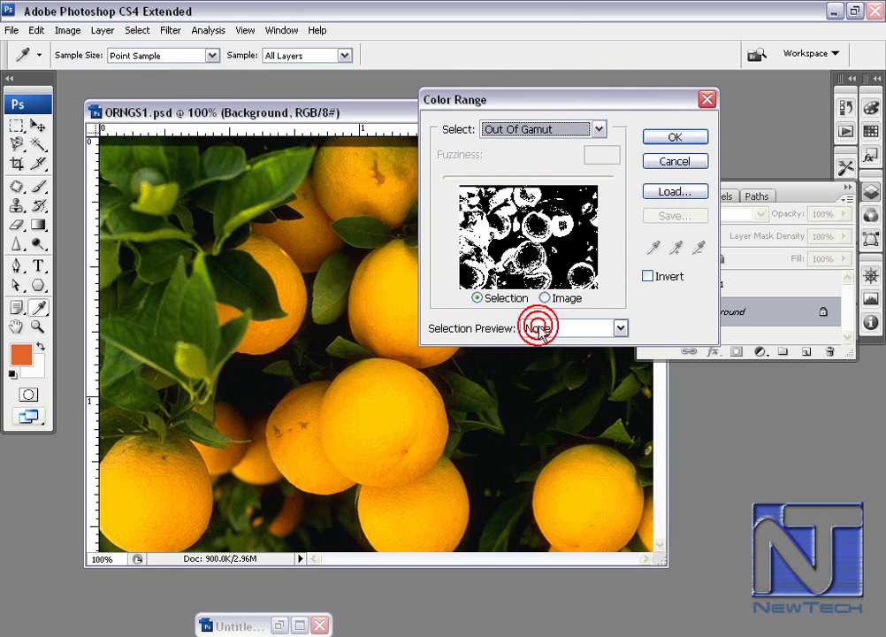
{"action": "left_click_drag", "start_coordinate": [563, 101], "coordinate": [541, 143]}
{"action": "left_click", "coordinate": [523, 167]}
{"action": "left_click", "coordinate": [510, 193]}
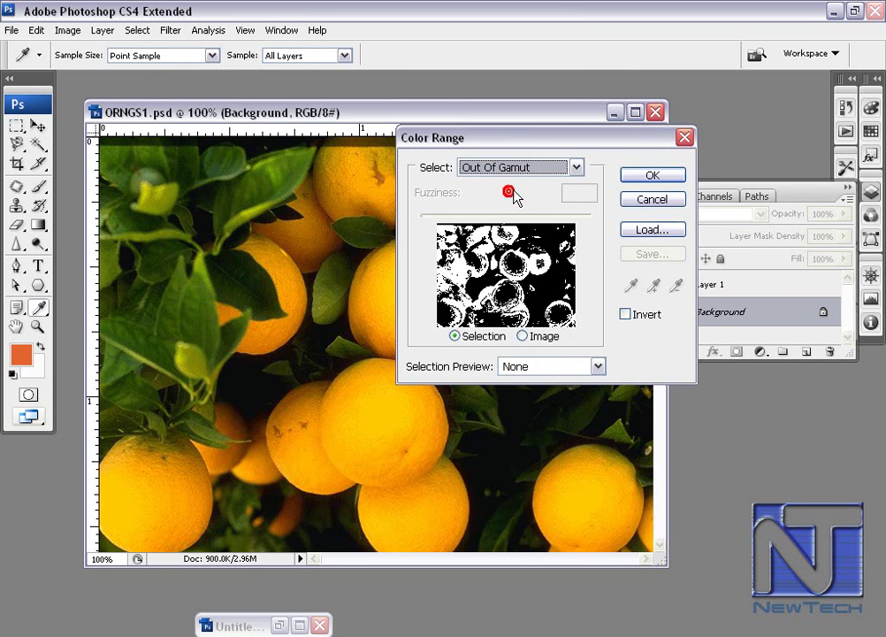
{"action": "left_click", "coordinate": [528, 169]}
{"action": "left_click", "coordinate": [529, 191]}
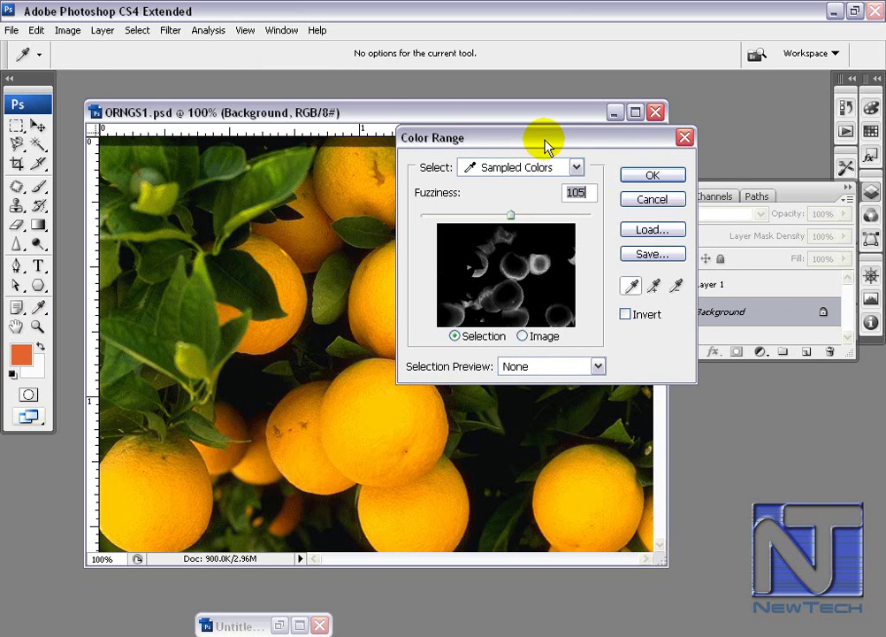
- Move the Color Range dialog clear of the oranges and sample the uppermost orange's color from the image
{"action": "left_click_drag", "start_coordinate": [545, 140], "coordinate": [591, 149]}
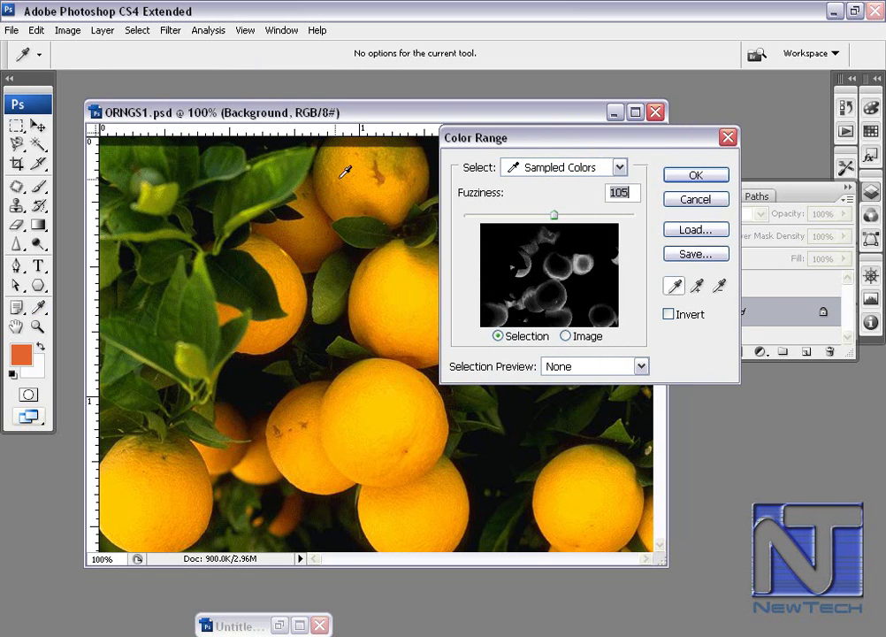
{"action": "left_click_drag", "start_coordinate": [522, 139], "coordinate": [578, 122]}
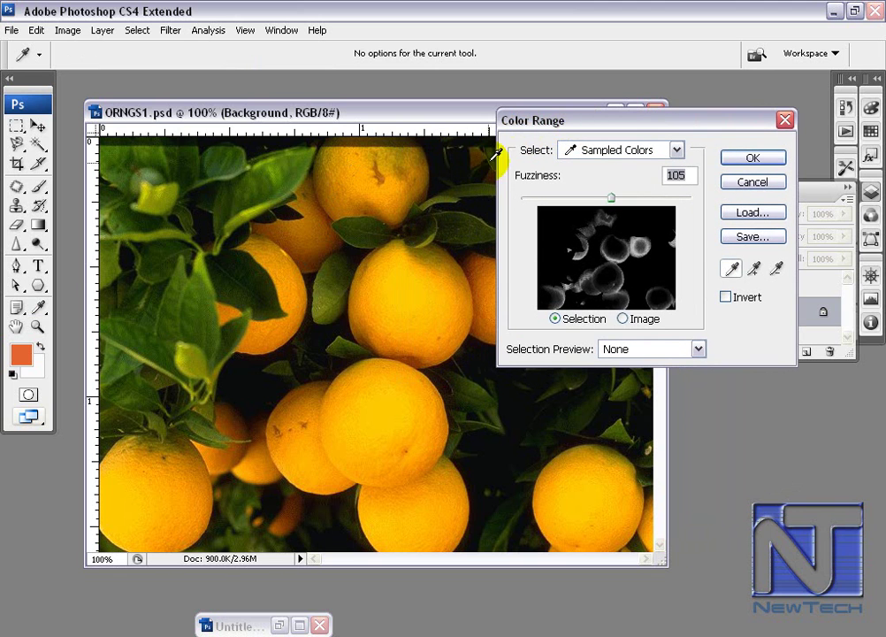
{"action": "left_click", "coordinate": [388, 192]}
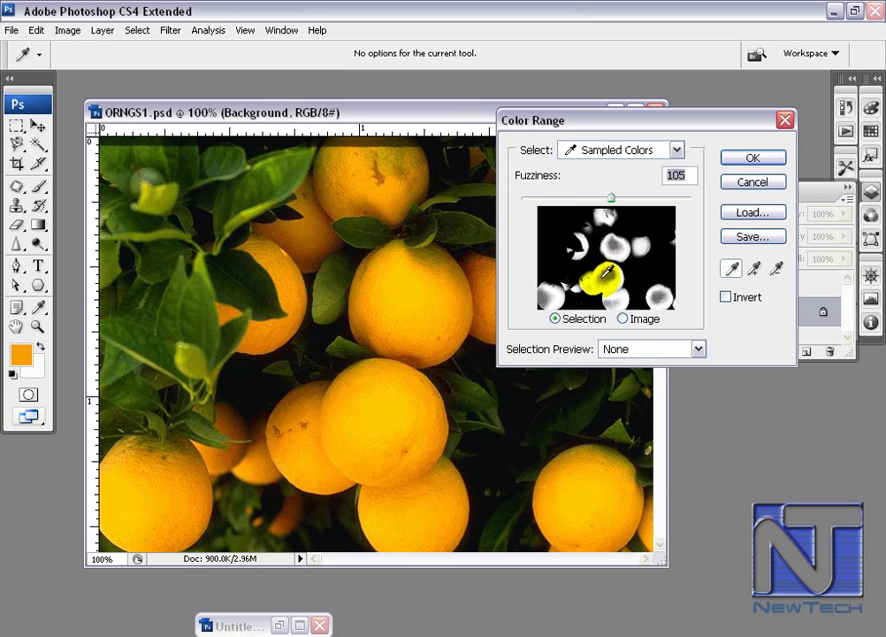
- Compare the Image and Selection views of the Color Range thumbnail
{"action": "left_click", "coordinate": [624, 319]}
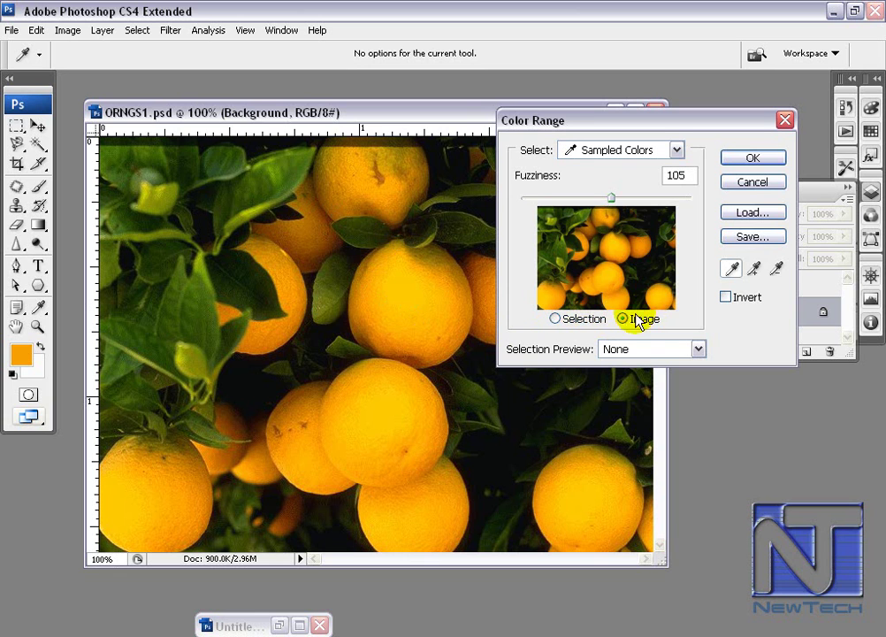
{"action": "left_click", "coordinate": [566, 322]}
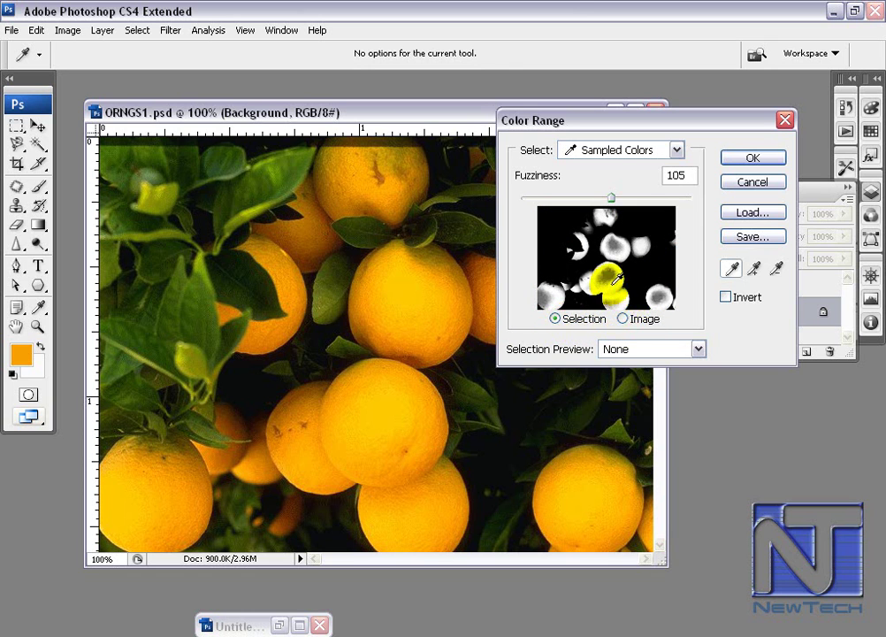
{"action": "key", "text": "alt"}
{"action": "key", "text": "ctrl"}
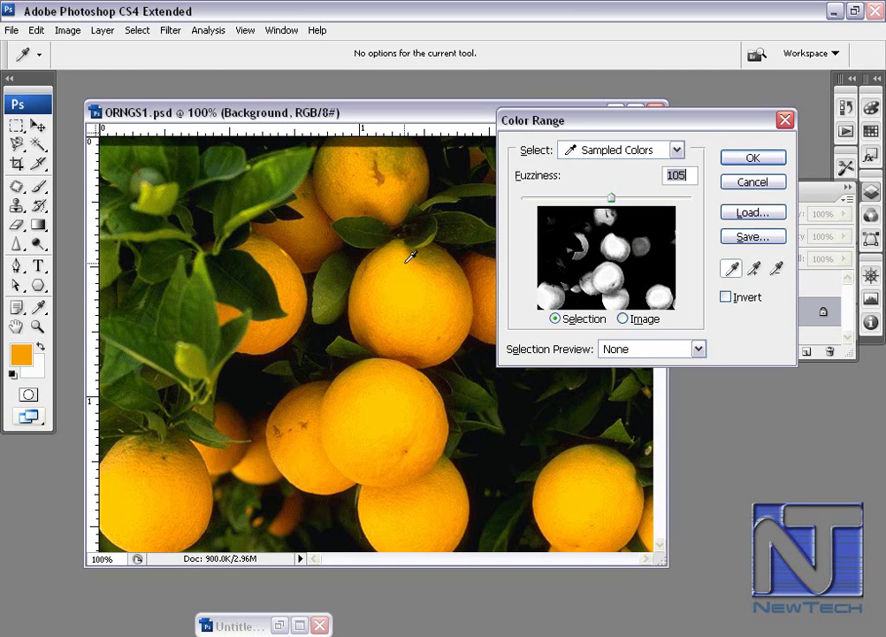
- Add more orange tones to the sampled color range from the upper part of the central orange
{"action": "left_click", "coordinate": [754, 268]}
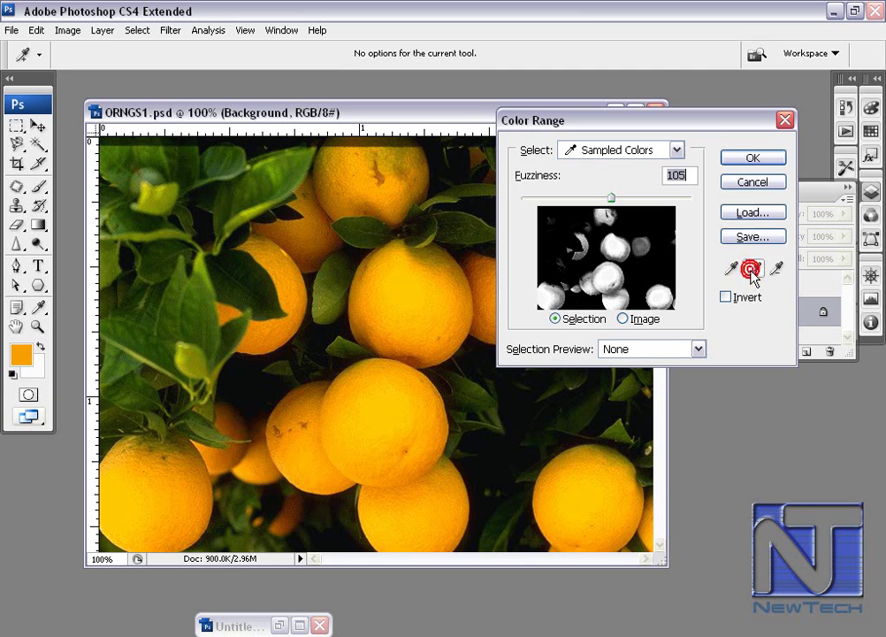
{"action": "left_click", "coordinate": [427, 261]}
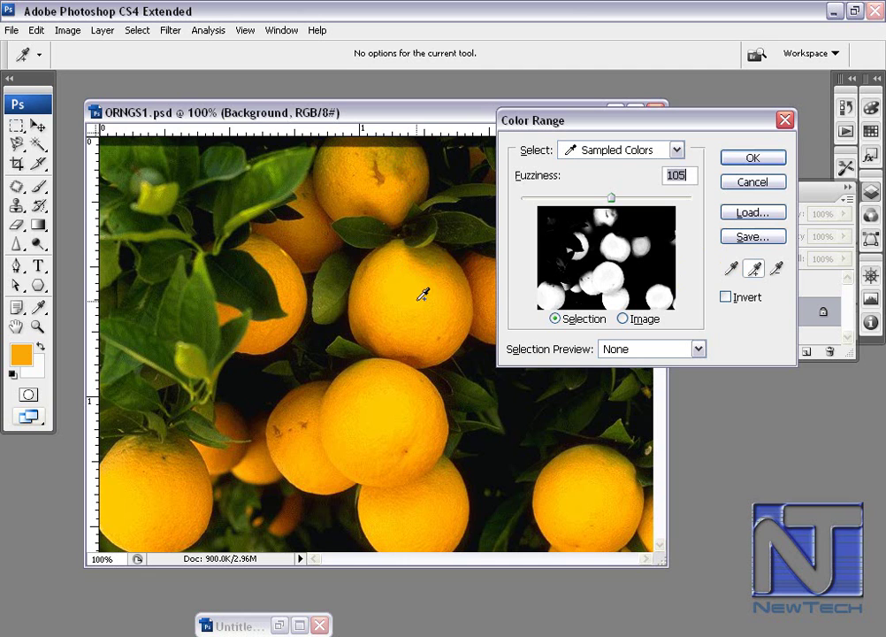
{"action": "left_click", "coordinate": [608, 250]}
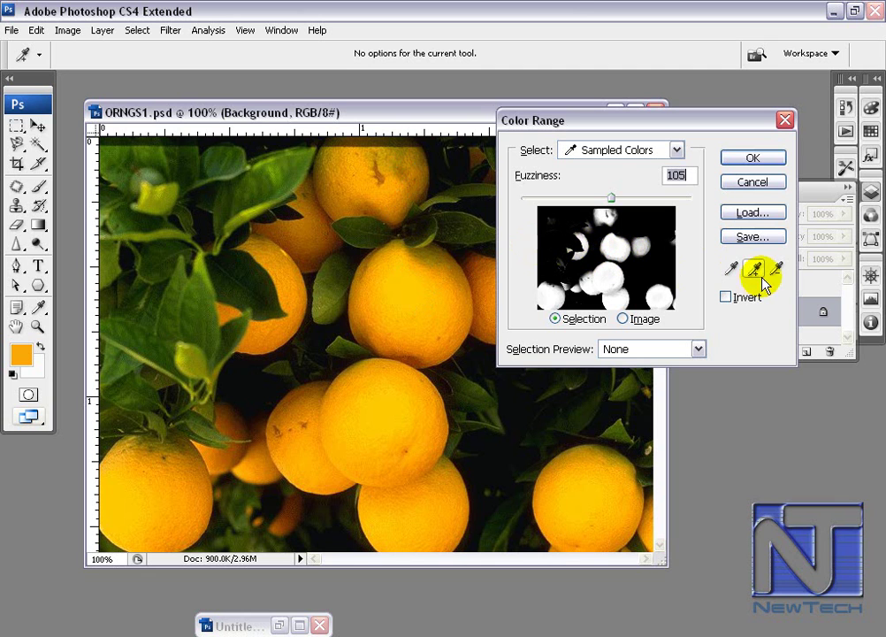
- Subtract three color samples around the upper edge of the central orange from the color range
{"action": "left_click", "coordinate": [776, 270]}
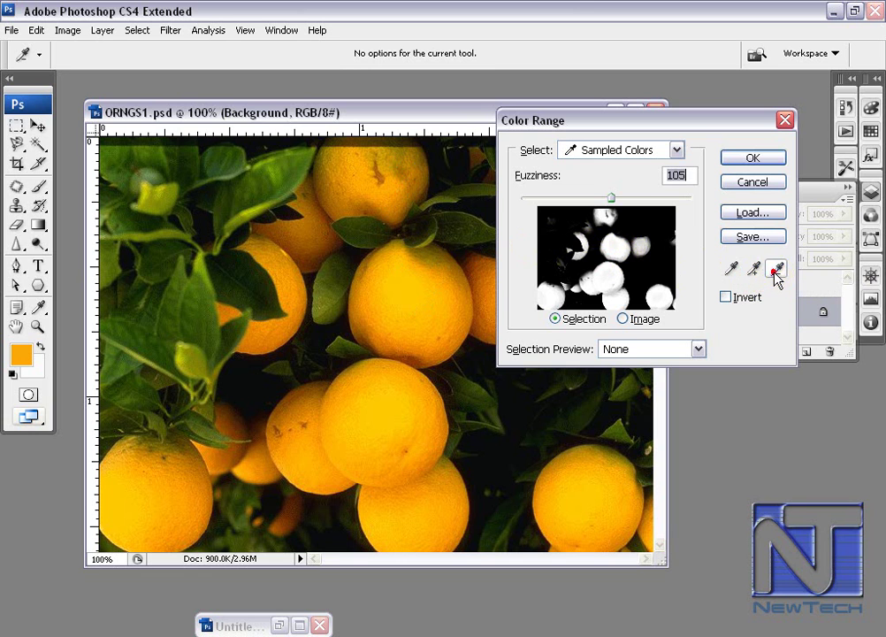
{"action": "left_click", "coordinate": [444, 254]}
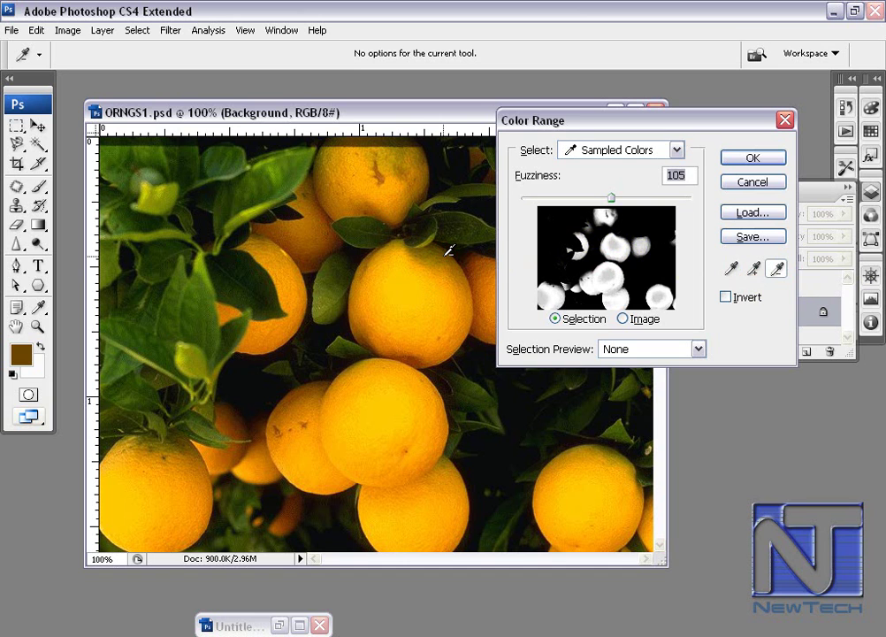
{"action": "left_click", "coordinate": [451, 261]}
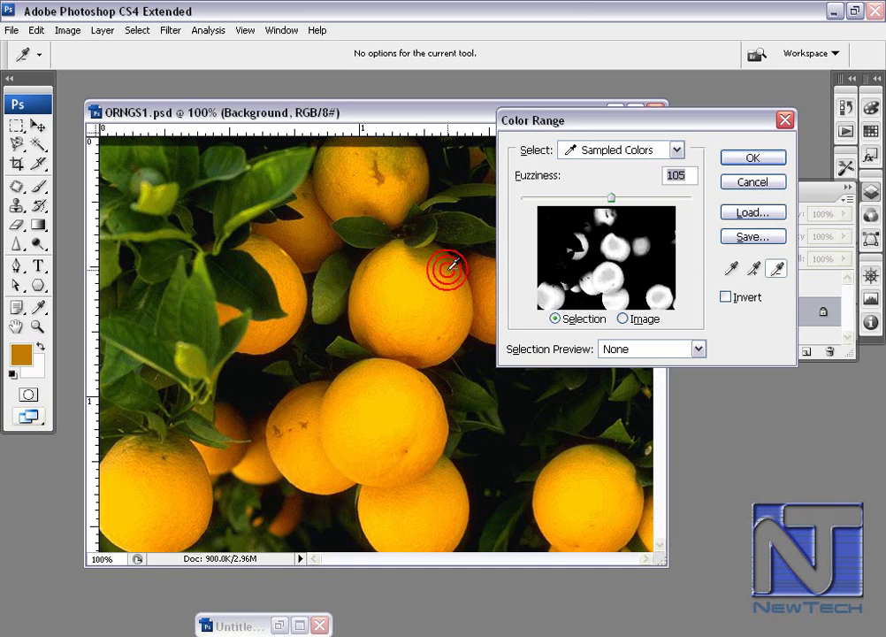
{"action": "left_click", "coordinate": [443, 277]}
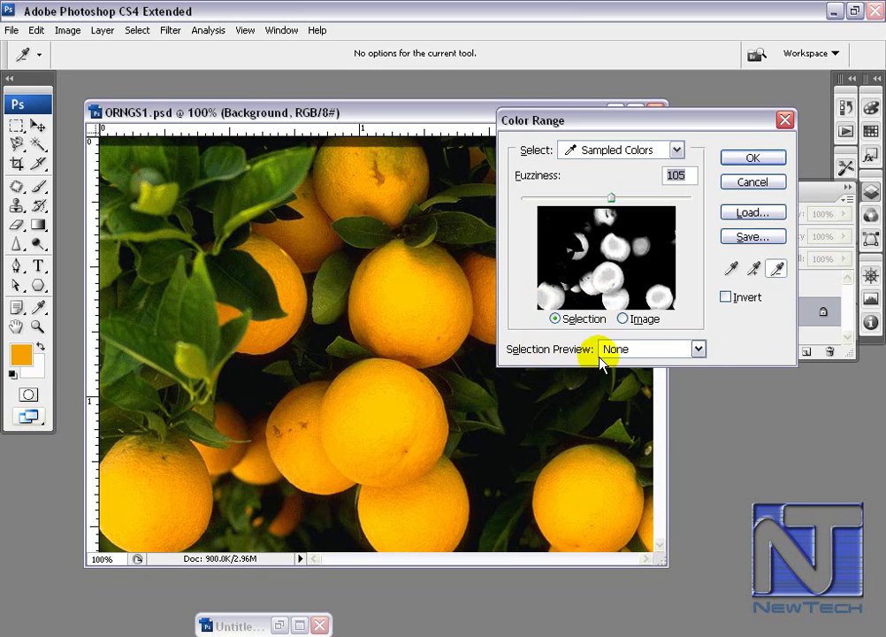
- Compare the Grayscale, Black Matte, White Matte and Quick Mask selection previews in the document, and return to None
{"action": "left_click", "coordinate": [697, 349]}
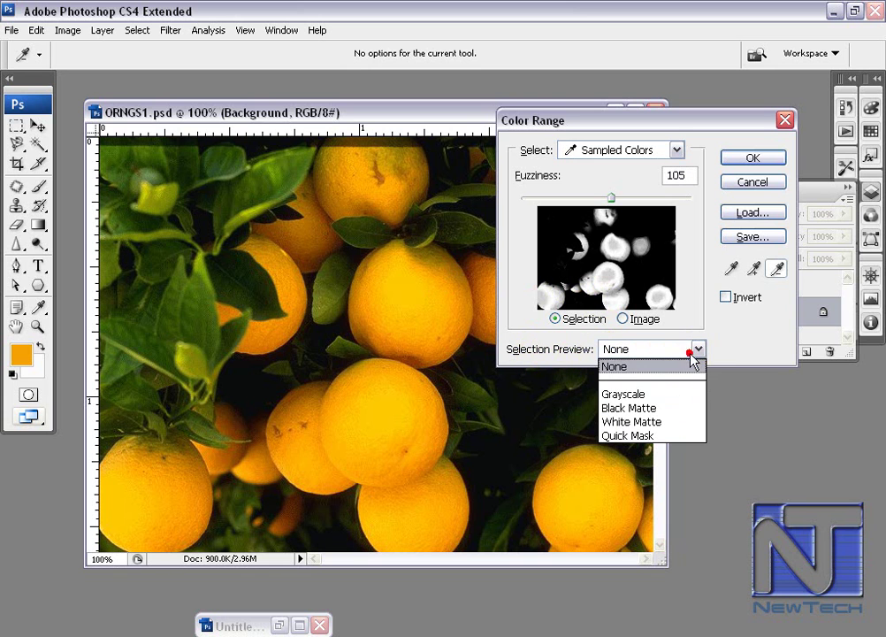
{"action": "left_click", "coordinate": [644, 400]}
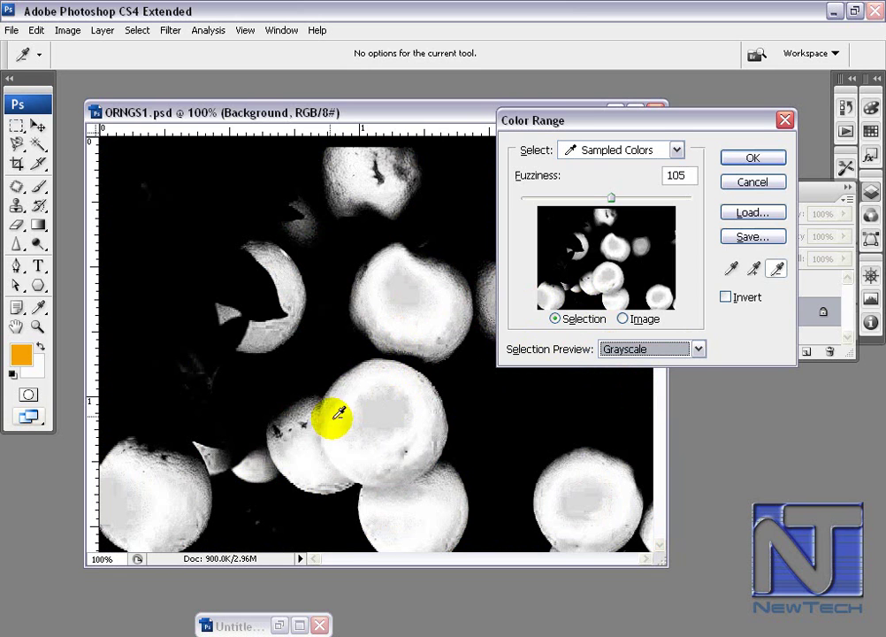
{"action": "left_click", "coordinate": [698, 348]}
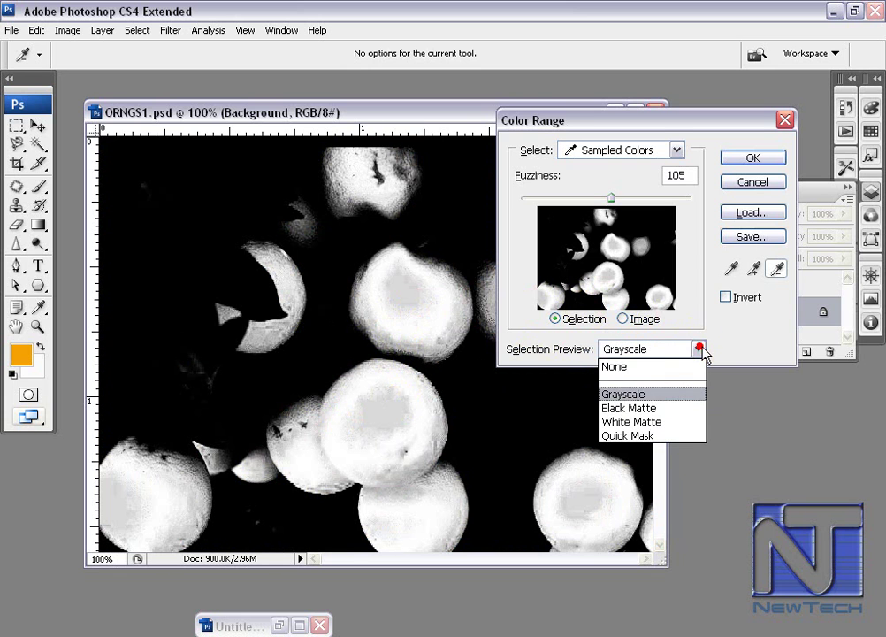
{"action": "left_click", "coordinate": [663, 412]}
{"action": "left_click", "coordinate": [688, 349]}
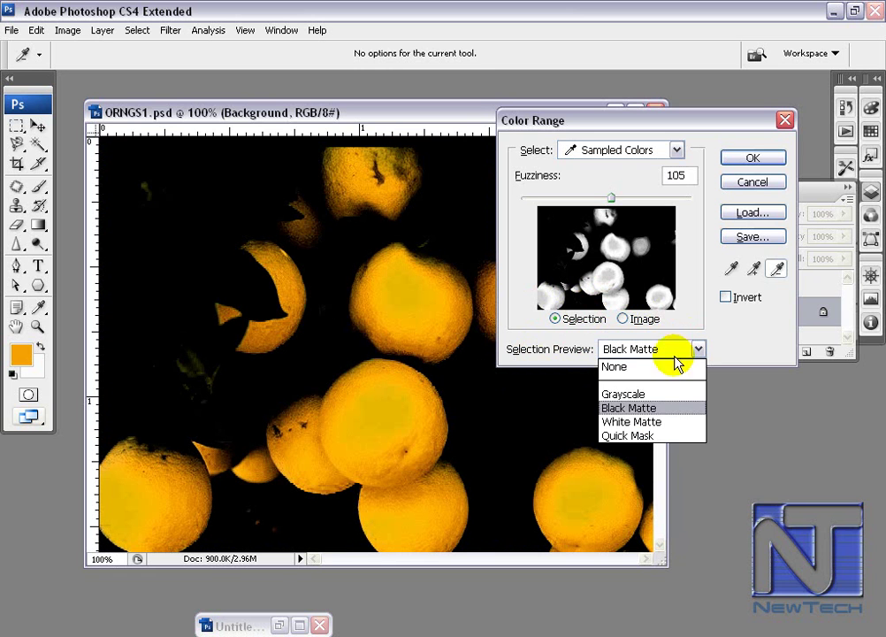
{"action": "left_click", "coordinate": [653, 422]}
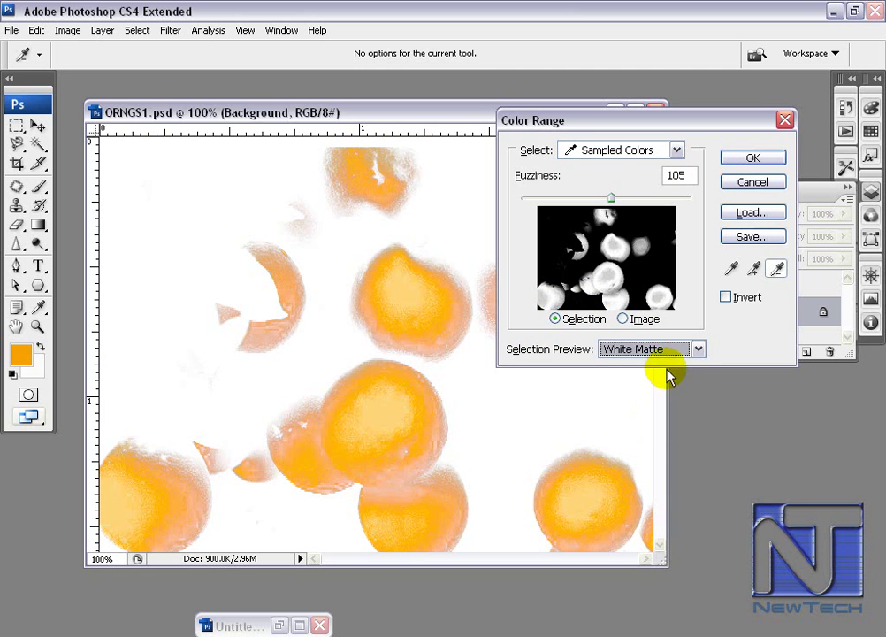
{"action": "left_click", "coordinate": [694, 348]}
{"action": "left_click", "coordinate": [652, 438]}
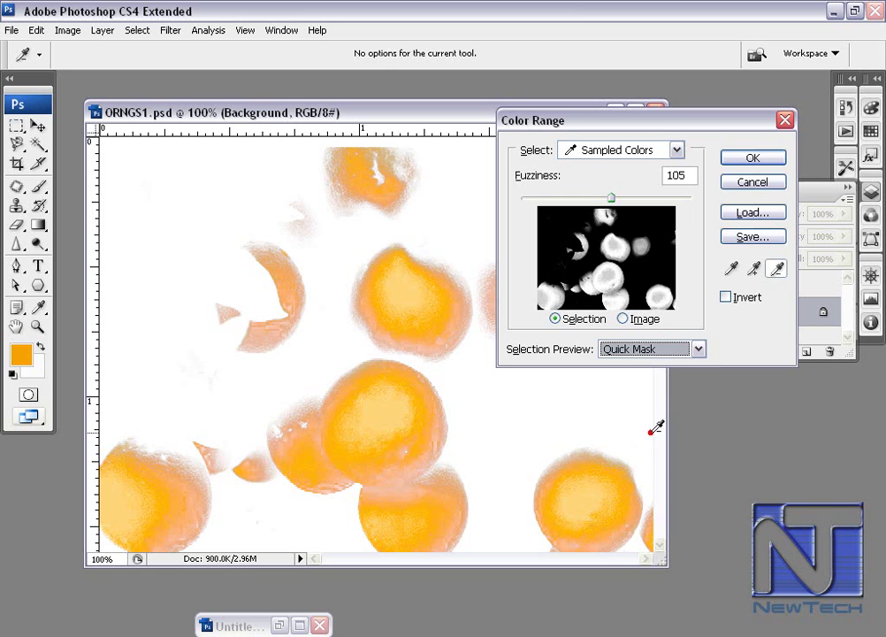
{"action": "left_click", "coordinate": [696, 351]}
{"action": "left_click", "coordinate": [663, 366]}
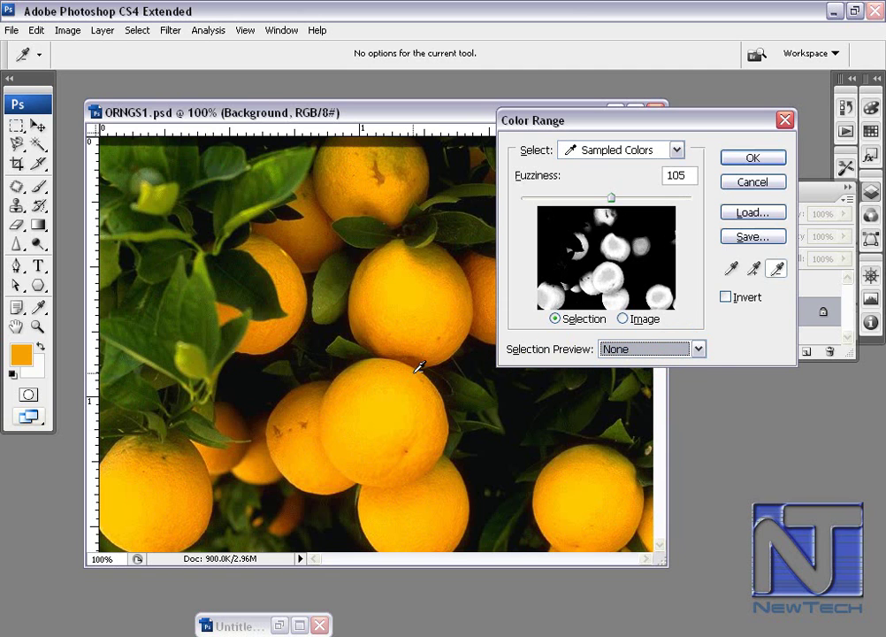
- Preview the selection as Grayscale with the original image in the thumbnail, and try the Invert option on and off
{"action": "left_click", "coordinate": [686, 350]}
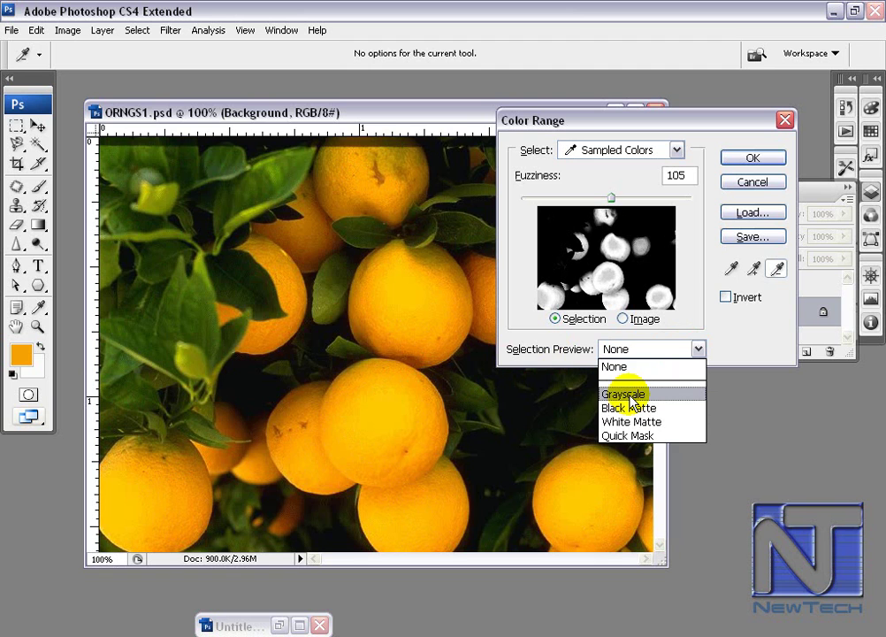
{"action": "left_click", "coordinate": [632, 400]}
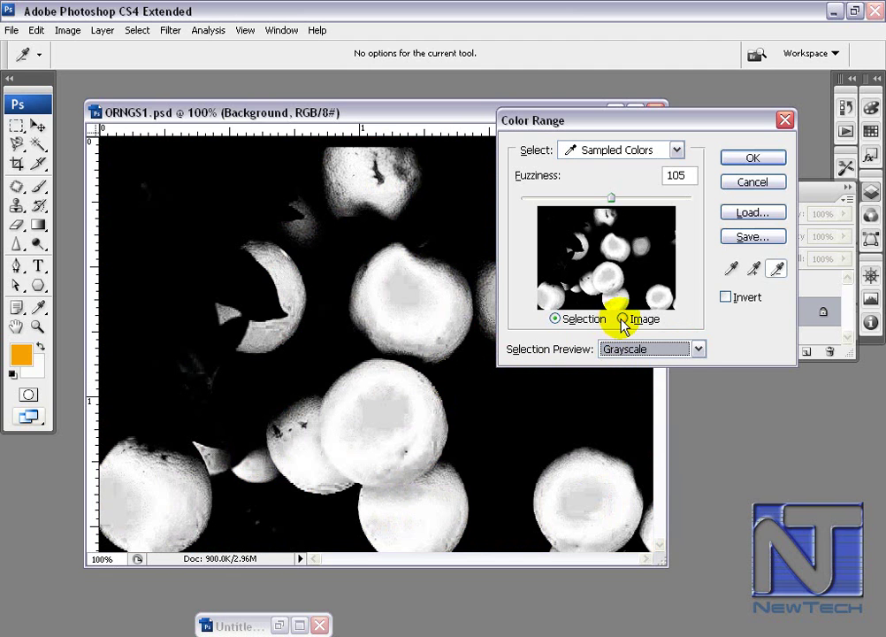
{"action": "left_click", "coordinate": [624, 320]}
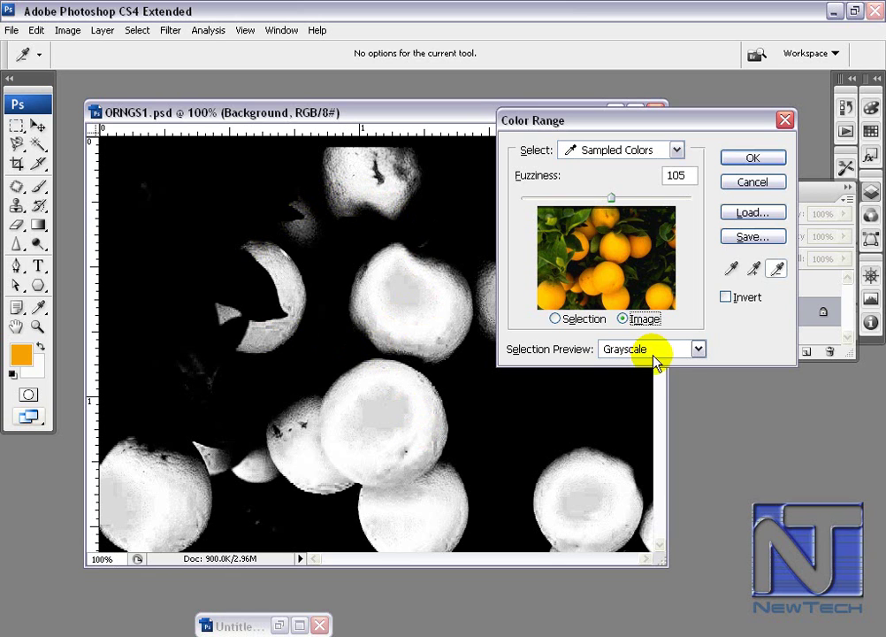
{"action": "left_click", "coordinate": [726, 298]}
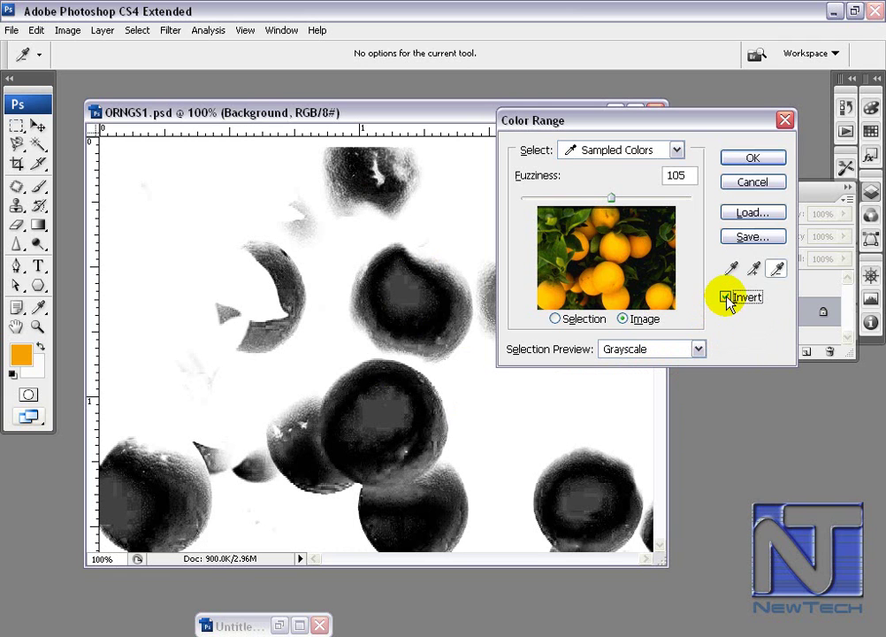
{"action": "left_click", "coordinate": [726, 298]}
- Return the thumbnail to the Selection view and the document's selection preview to None
{"action": "left_click", "coordinate": [615, 199]}
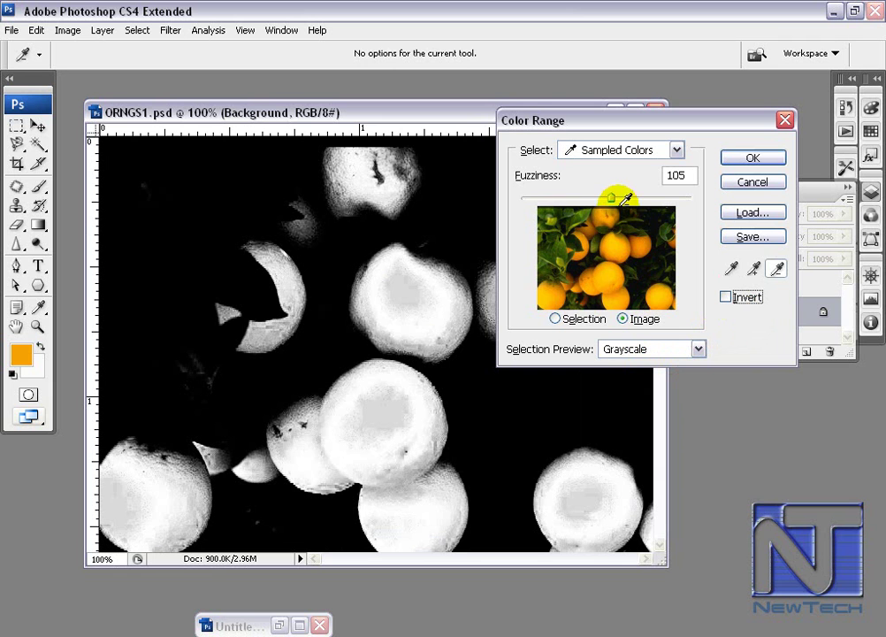
{"action": "left_click", "coordinate": [554, 318]}
{"action": "left_click", "coordinate": [643, 348]}
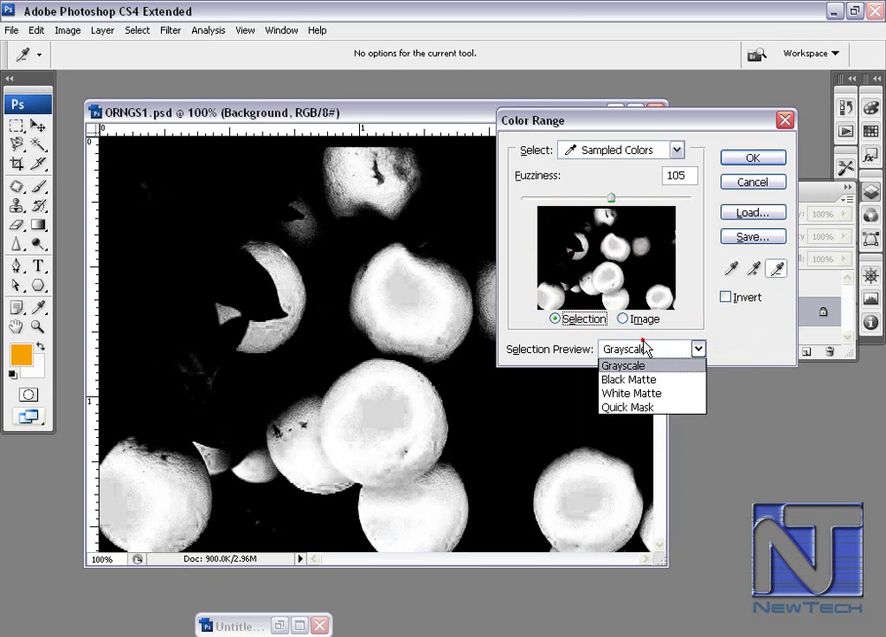
{"action": "left_click", "coordinate": [643, 366]}
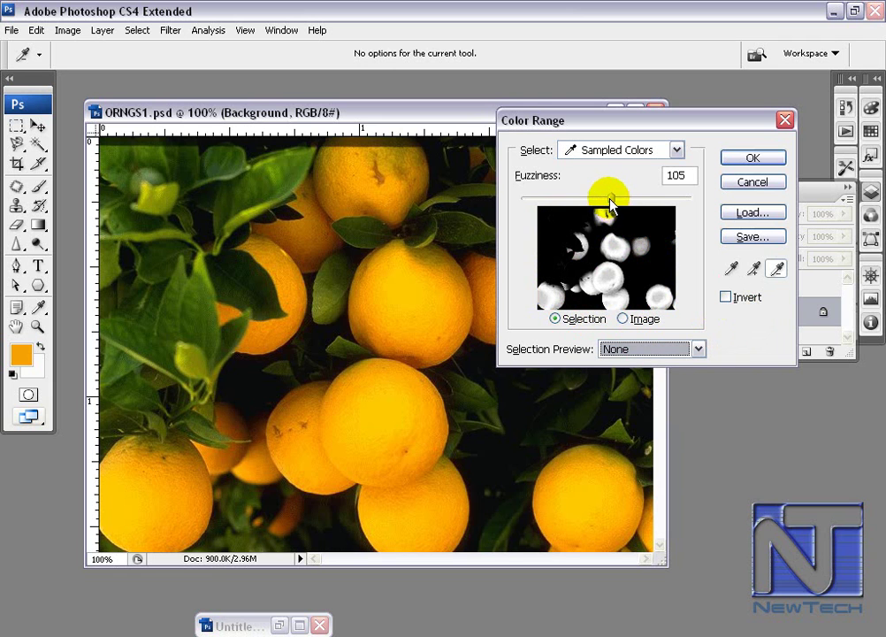
- Try fuzziness values of 88 and 200 on the sampled colors, and set the fuzziness back to 105
{"action": "mouse_move", "coordinate": [606, 198]}
{"action": "left_mouse_down"}
{"action": "mouse_move", "coordinate": [584, 198]}
{"action": "mouse_move", "coordinate": [597, 202]}
{"action": "left_mouse_up"}
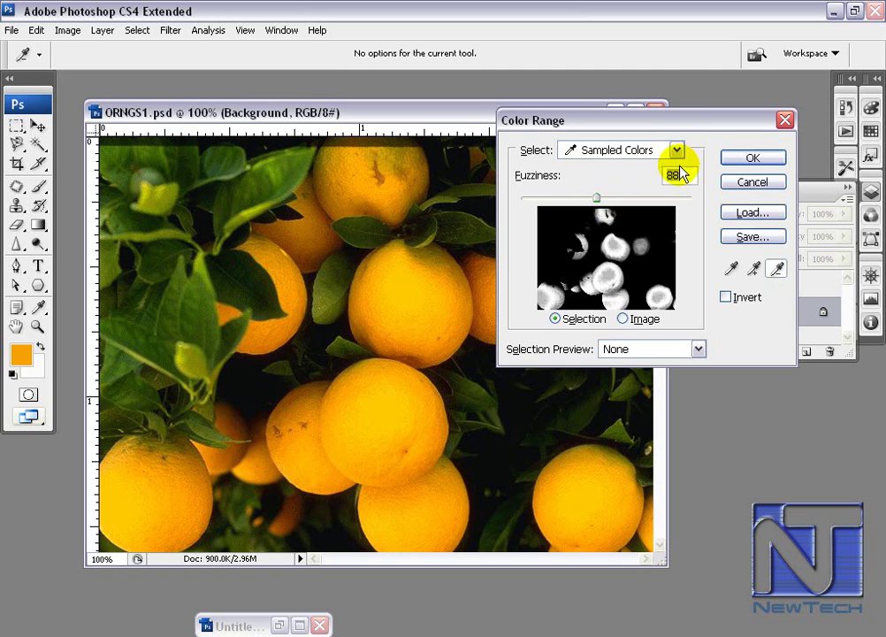
{"action": "left_click", "coordinate": [605, 198]}
{"action": "left_click_drag", "start_coordinate": [607, 200], "coordinate": [708, 209]}
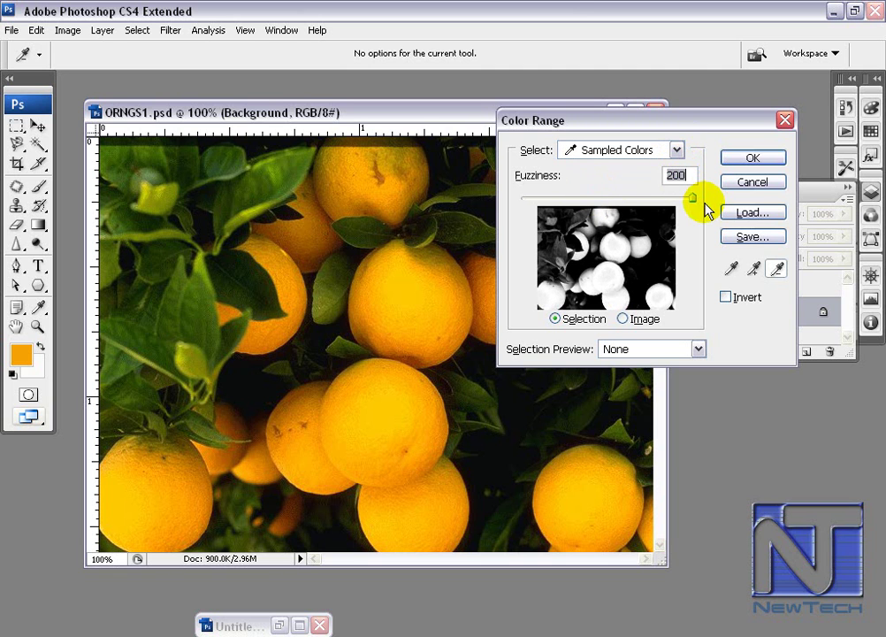
{"action": "double_click", "coordinate": [688, 176]}
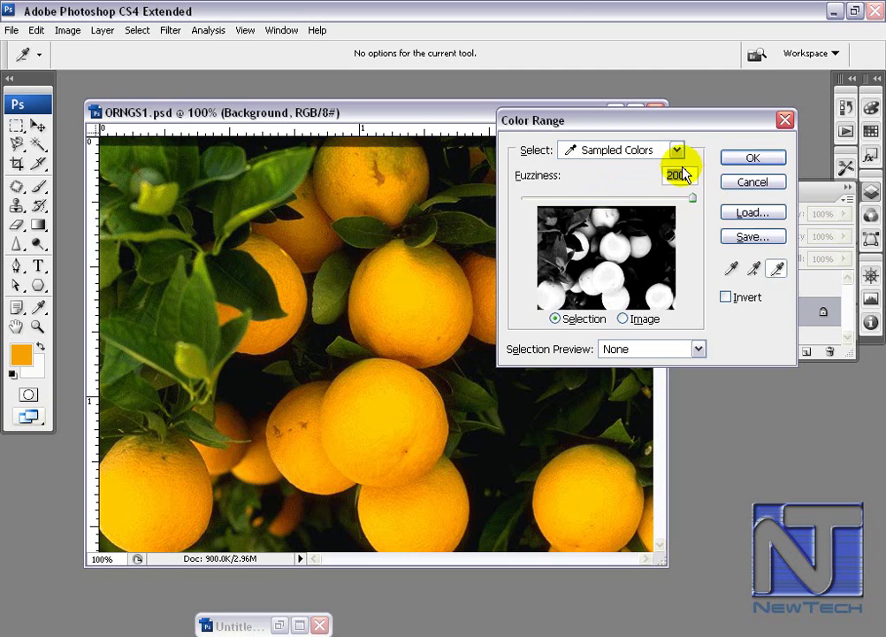
{"action": "left_click_drag", "start_coordinate": [694, 200], "coordinate": [609, 202]}
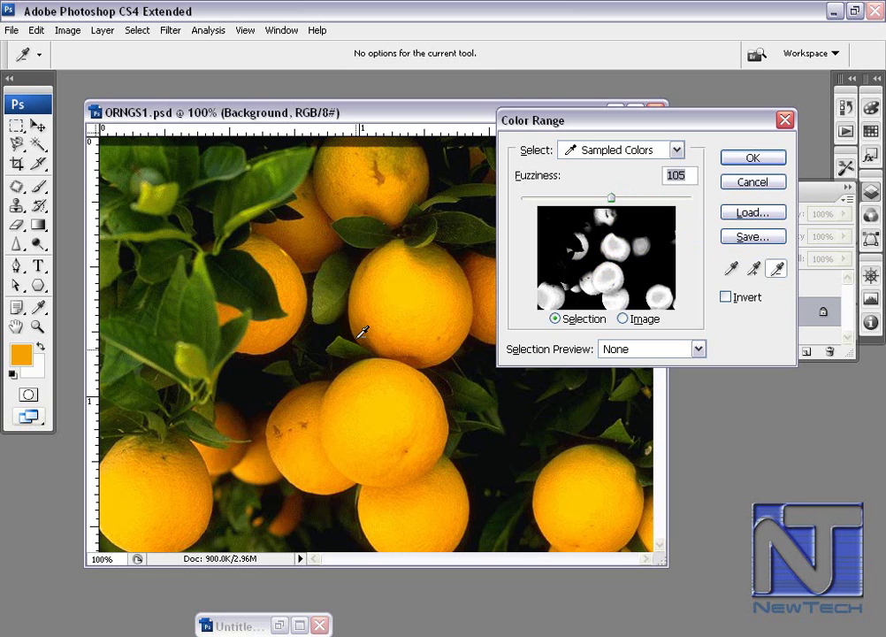
{"action": "left_click", "coordinate": [617, 279]}
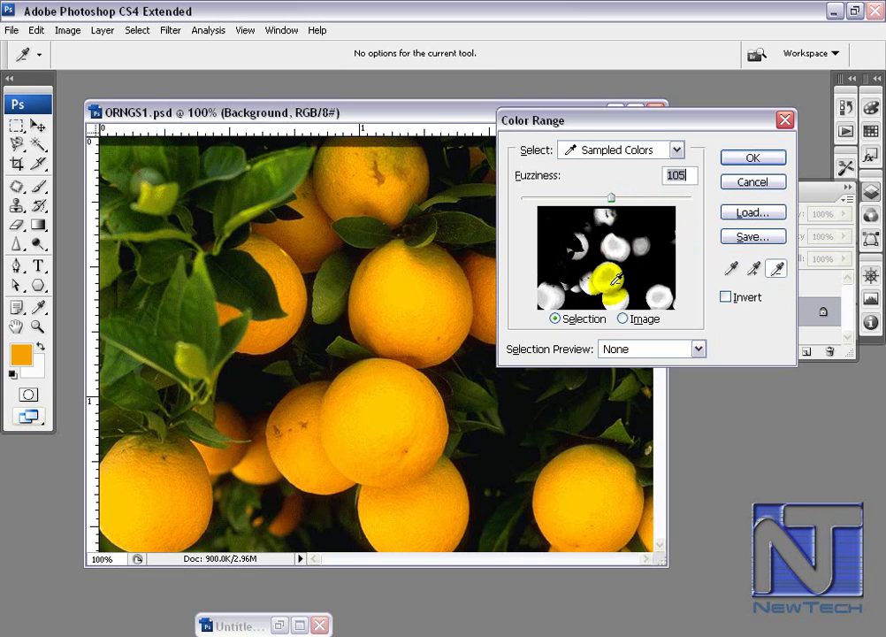
- Look at the save and load options for Color Ranges (*.AXT) settings files, cancelling both
{"action": "left_click", "coordinate": [749, 239]}
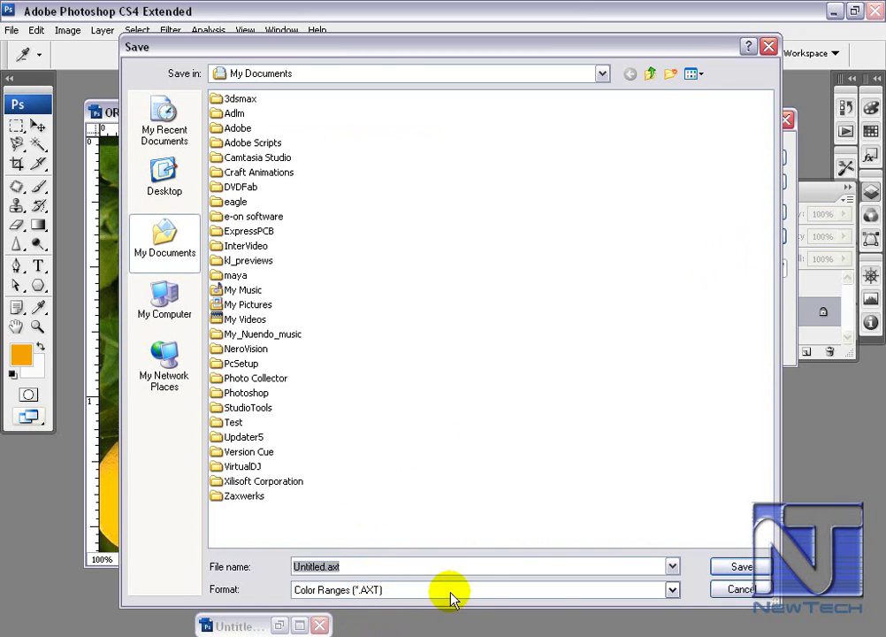
{"action": "left_click", "coordinate": [739, 590]}
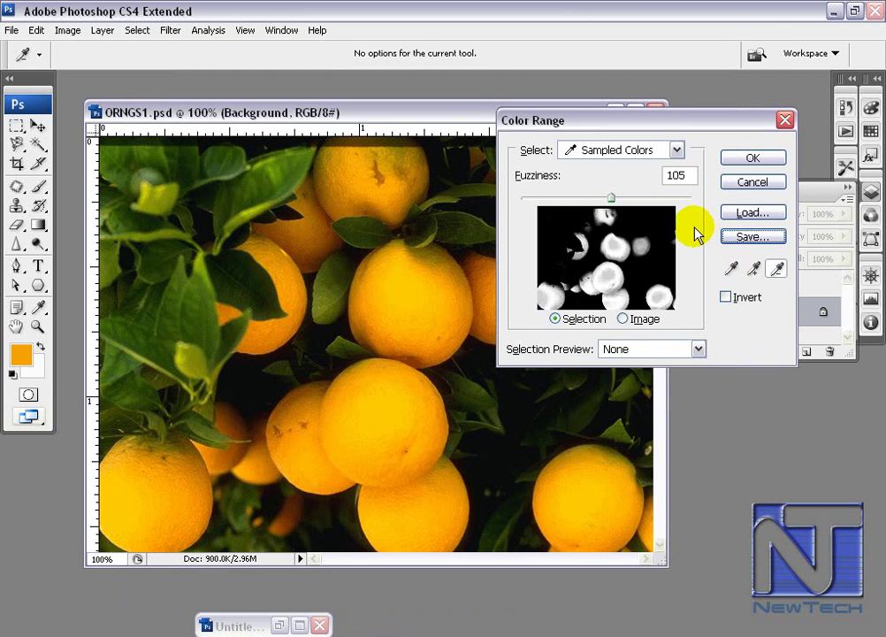
{"action": "left_click", "coordinate": [739, 214]}
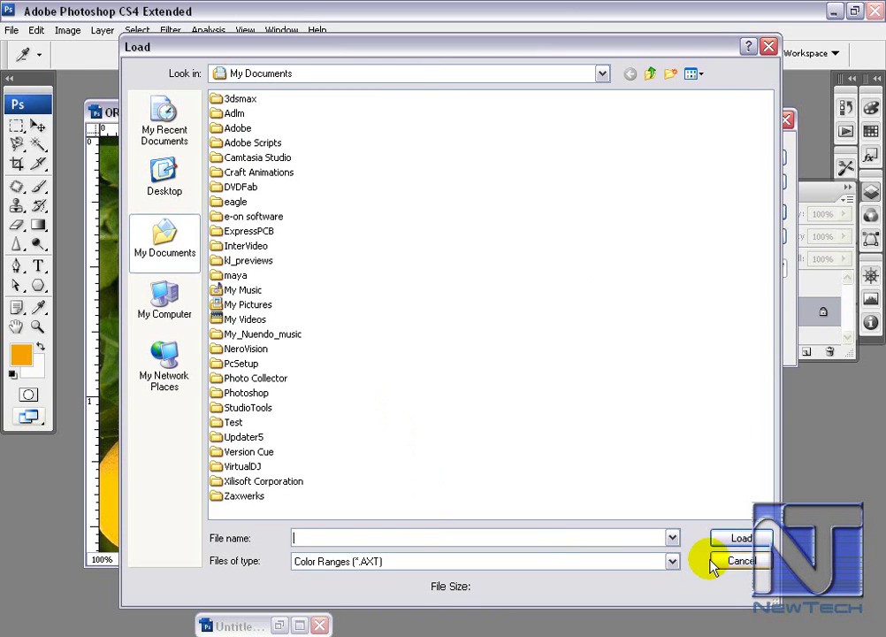
{"action": "left_click", "coordinate": [740, 561]}
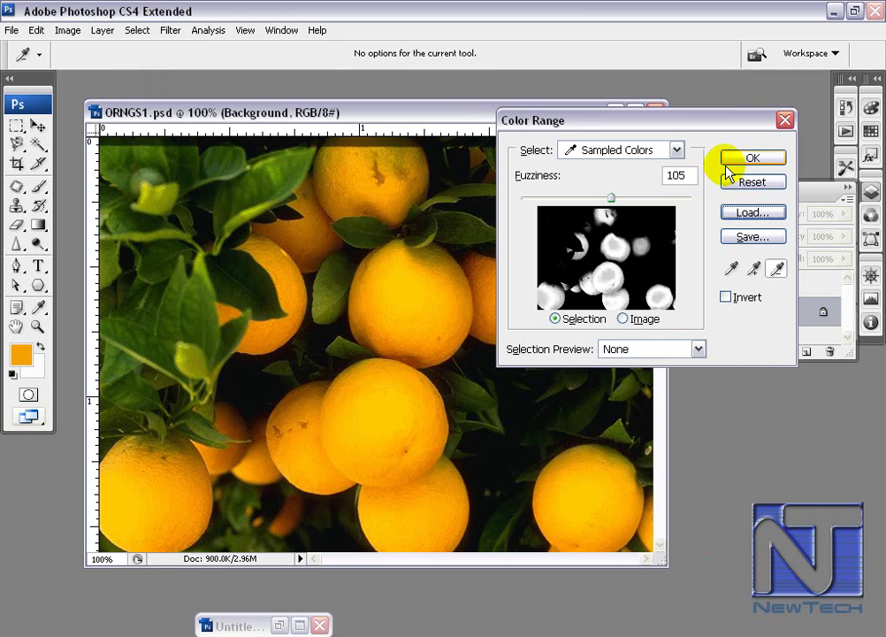
- Accept the sampled-color selection and try Refine Edge on it with Smooth 6 and Feather 2.2 px, cancelling the refinement
{"action": "left_click", "coordinate": [758, 160]}
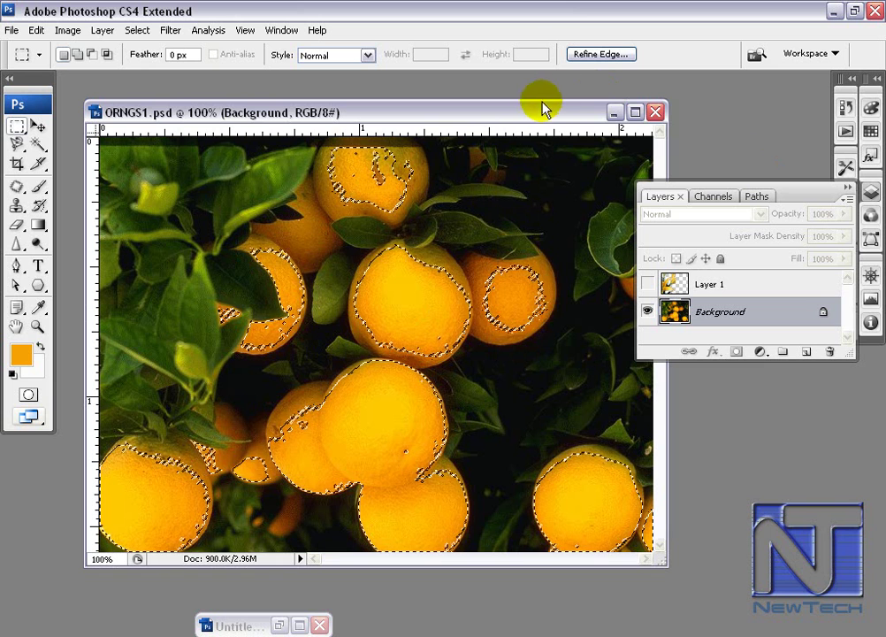
{"action": "left_click", "coordinate": [601, 55]}
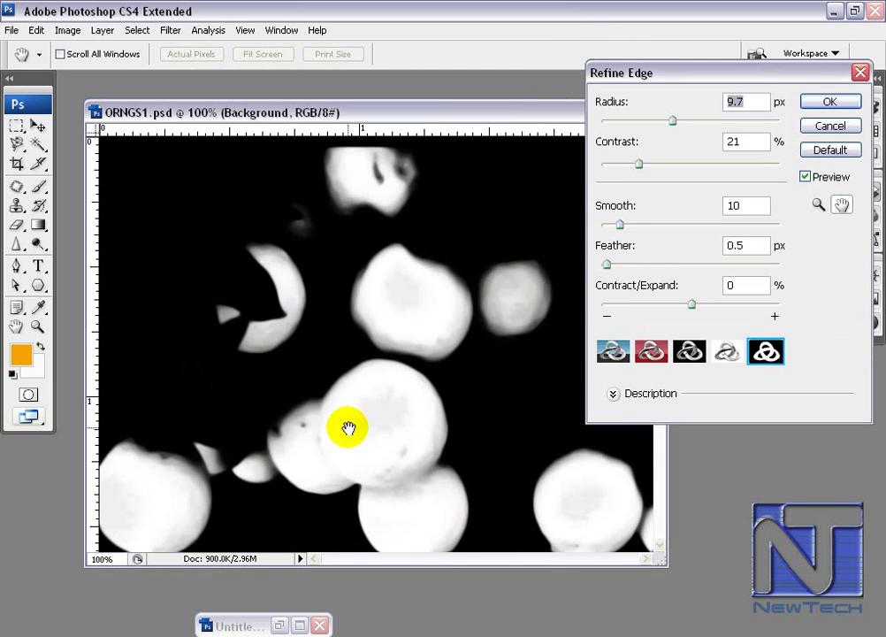
{"action": "left_click_drag", "start_coordinate": [622, 225], "coordinate": [612, 223]}
{"action": "left_click_drag", "start_coordinate": [607, 263], "coordinate": [622, 263]}
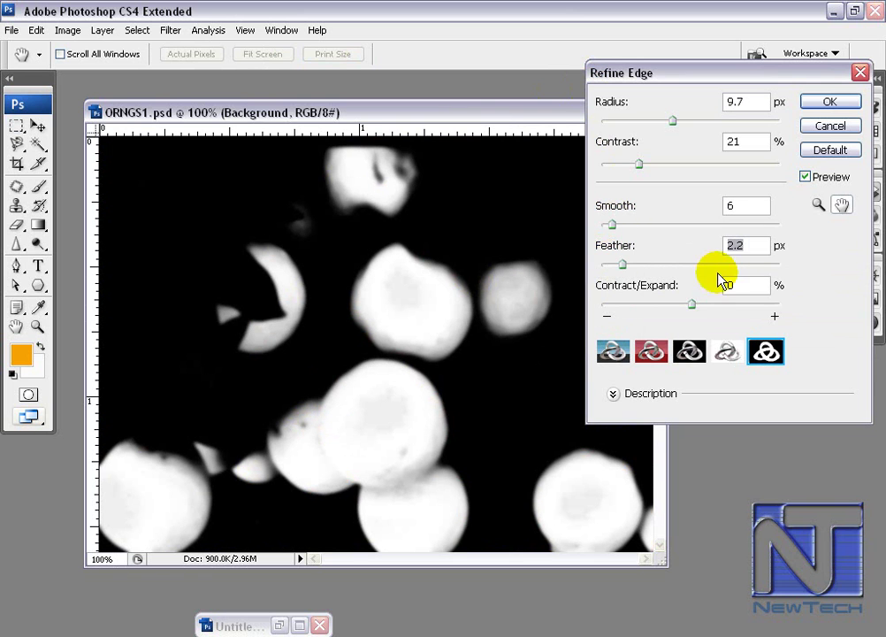
{"action": "left_click", "coordinate": [829, 126]}
- Try the preset Greens and Cyans ranges in Color Range, and apply the Cyans selection
{"action": "left_click", "coordinate": [137, 30]}
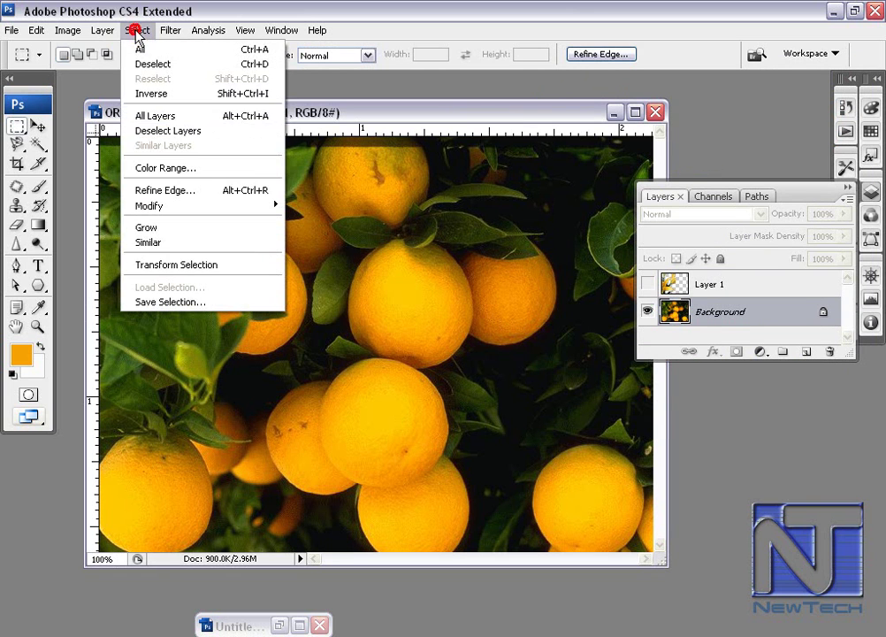
{"action": "left_click", "coordinate": [158, 169]}
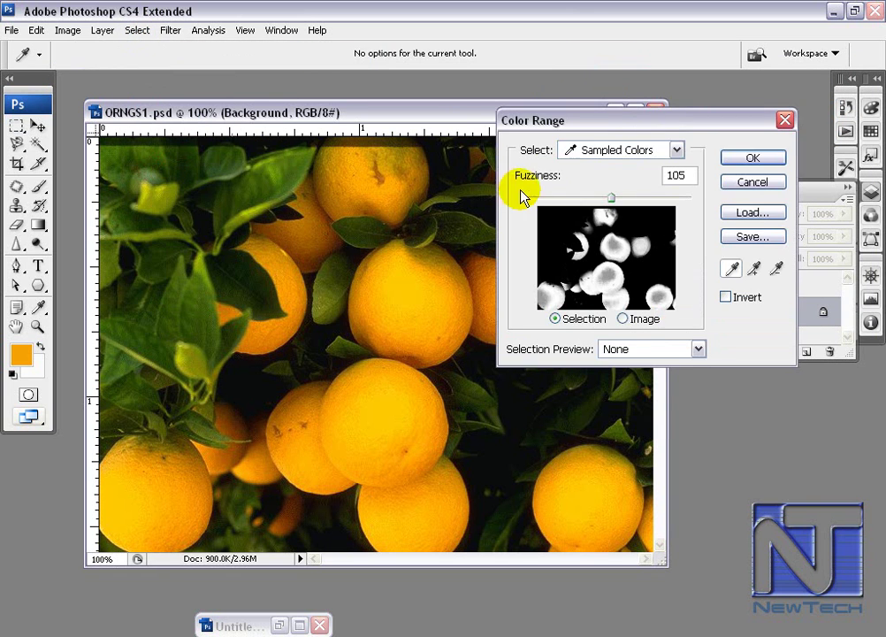
{"action": "left_click_drag", "start_coordinate": [610, 129], "coordinate": [494, 113]}
{"action": "left_click", "coordinate": [522, 133]}
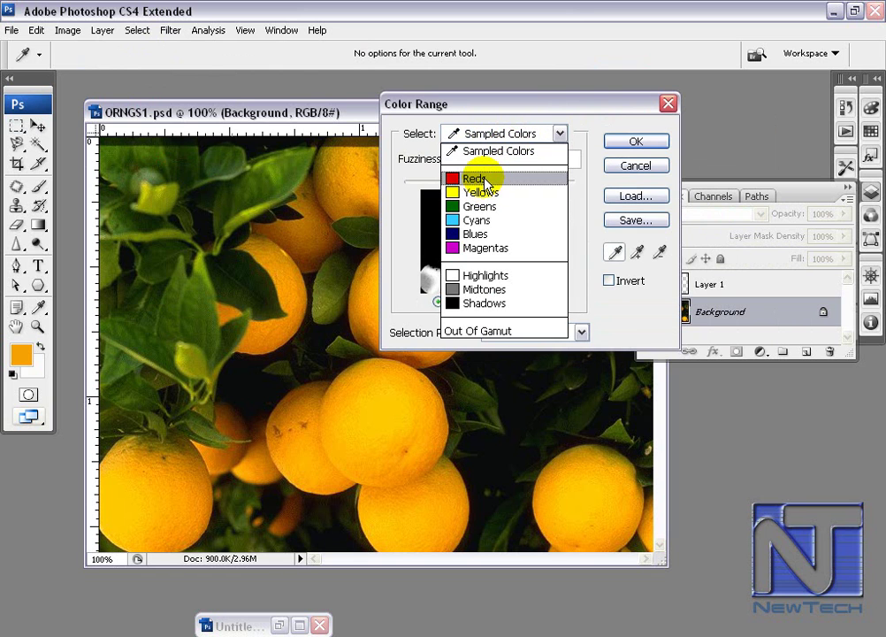
{"action": "left_click", "coordinate": [494, 206]}
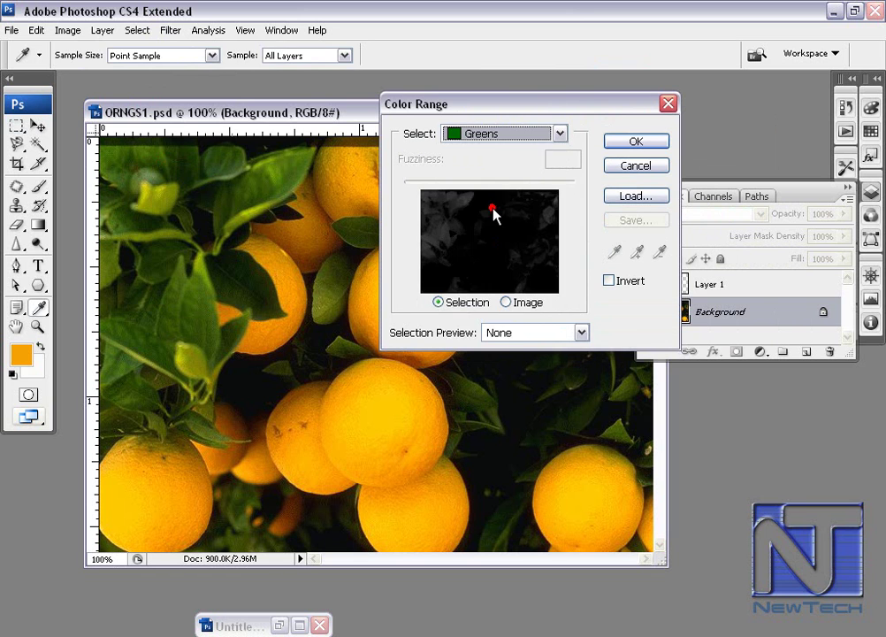
{"action": "left_click", "coordinate": [522, 134]}
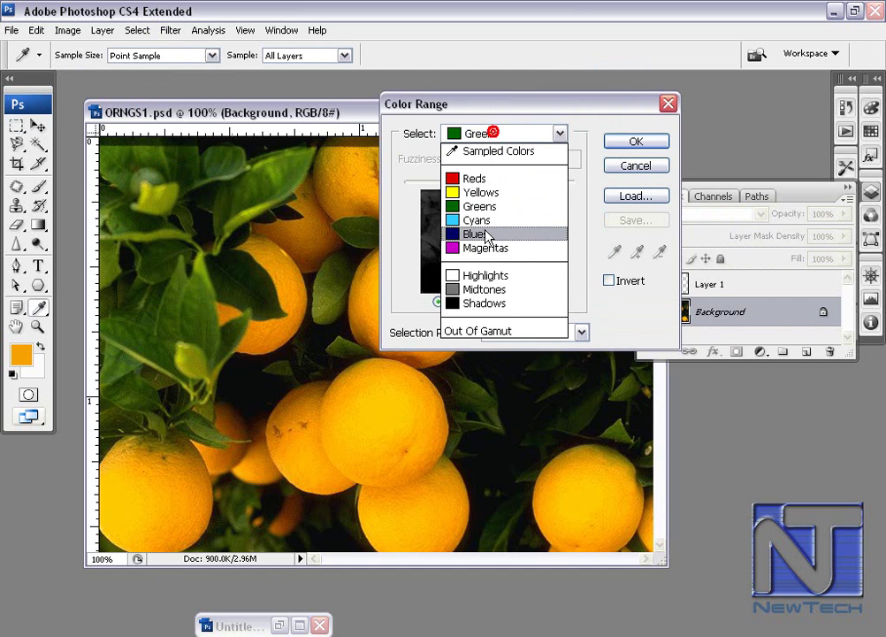
{"action": "left_click", "coordinate": [476, 219]}
{"action": "left_click", "coordinate": [630, 143]}
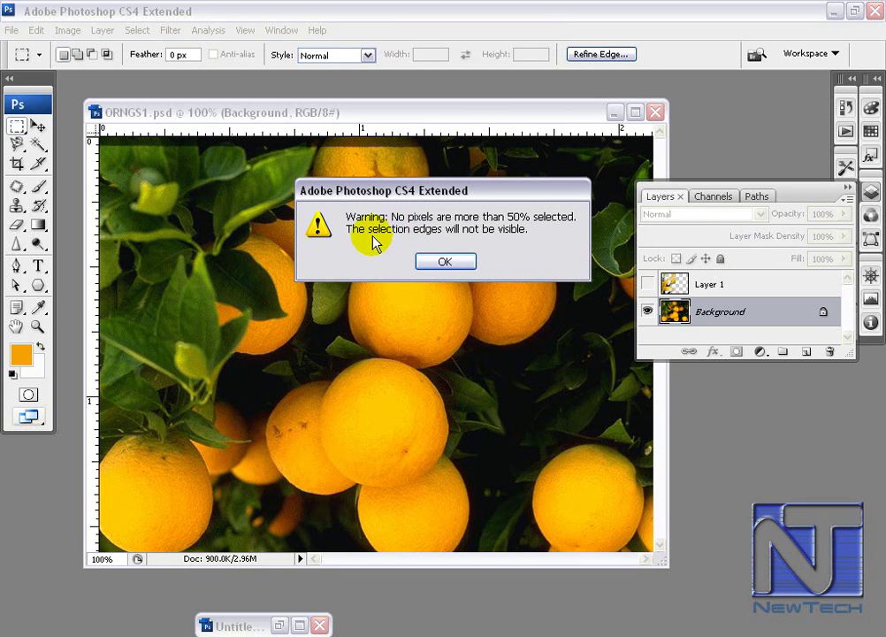
{"action": "left_click", "coordinate": [442, 262]}
- Select the oranges with Color Range by sampling the bright orange at the image's lower center with fuzziness 105
{"action": "left_click", "coordinate": [136, 30]}
{"action": "left_click", "coordinate": [188, 169]}
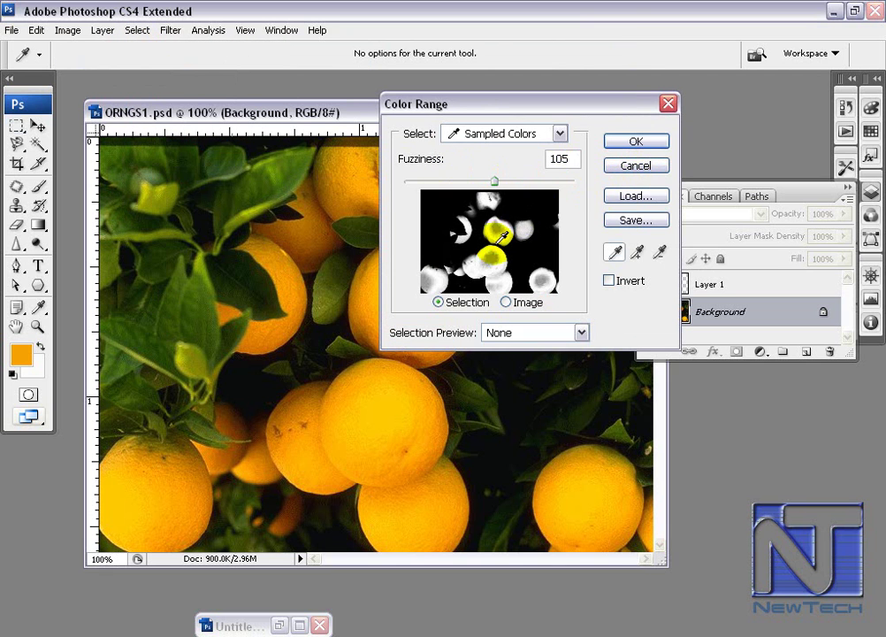
{"action": "left_click", "coordinate": [373, 419]}
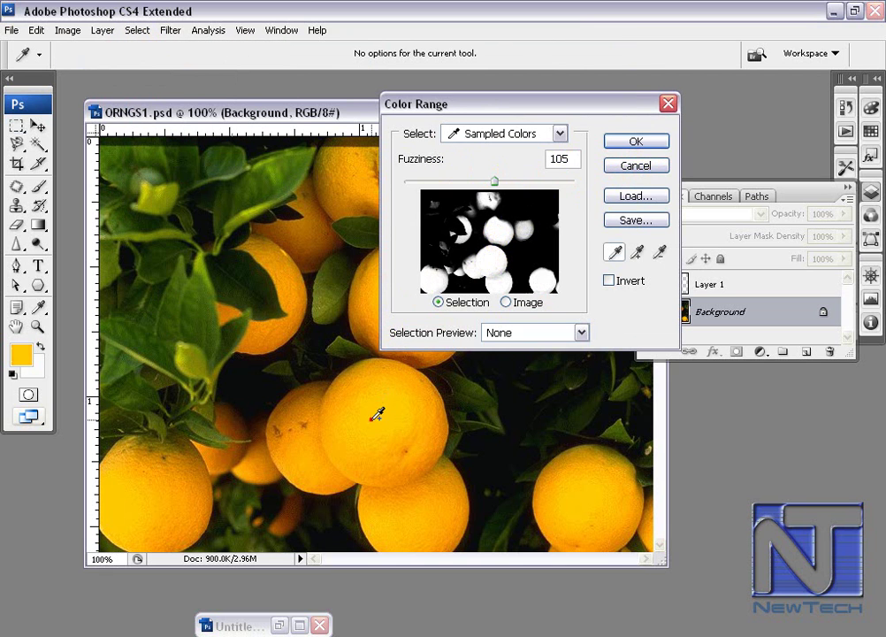
{"action": "left_click", "coordinate": [659, 254]}
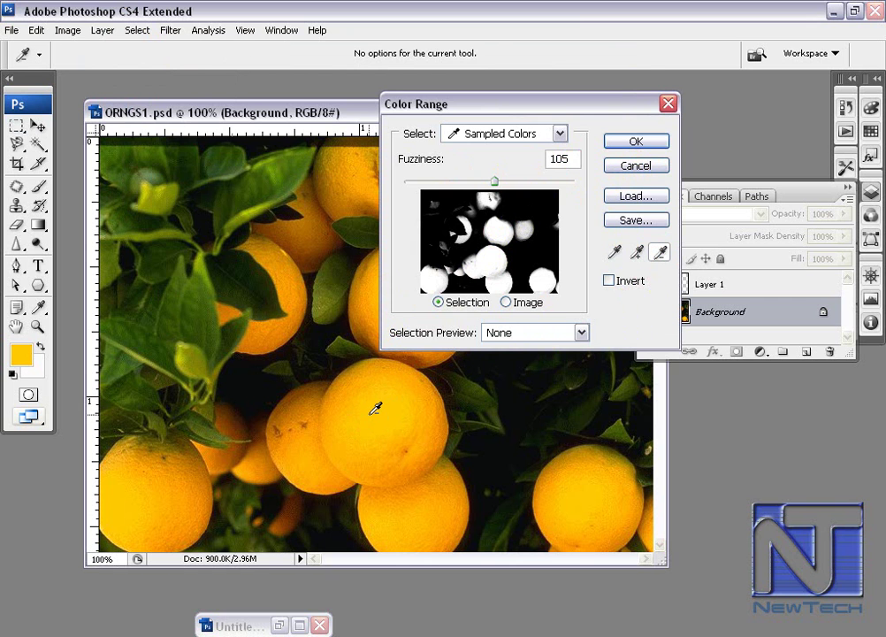
{"action": "key", "text": "Return"}
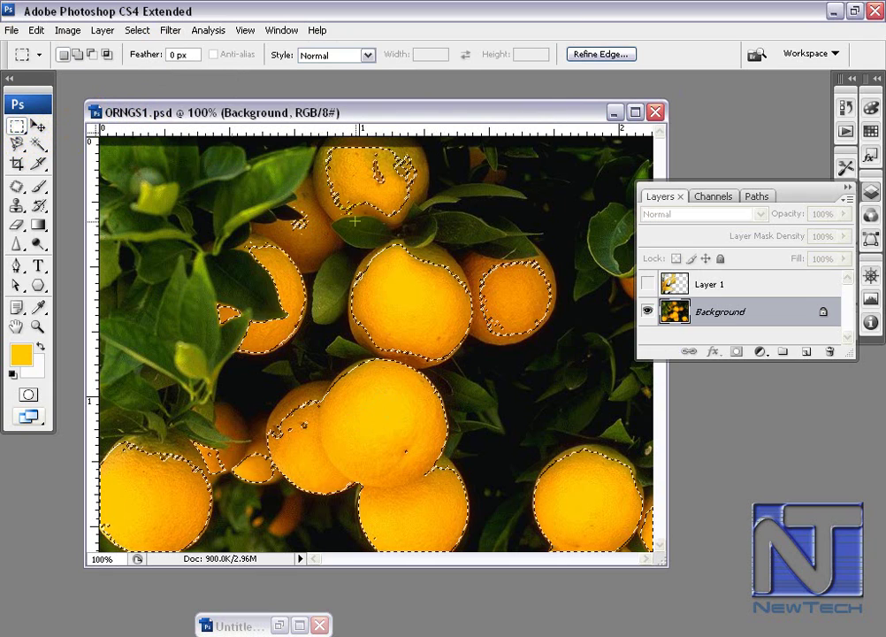
- Add the darker orange tones to the selection with the Magic Wand by sampling the upper edge of the shaded orange at tolerance 60
{"action": "left_click", "coordinate": [38, 144]}
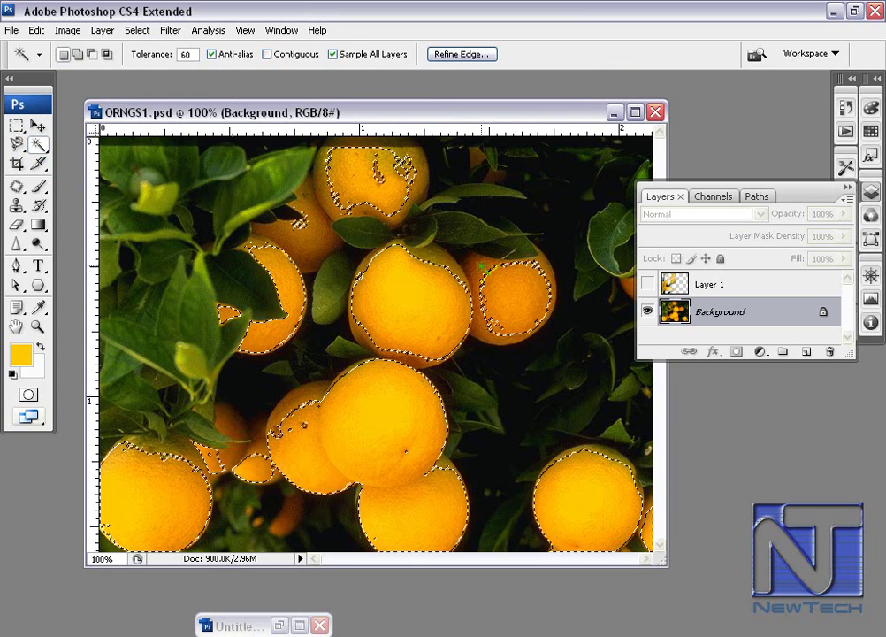
{"action": "key", "text": "shift"}
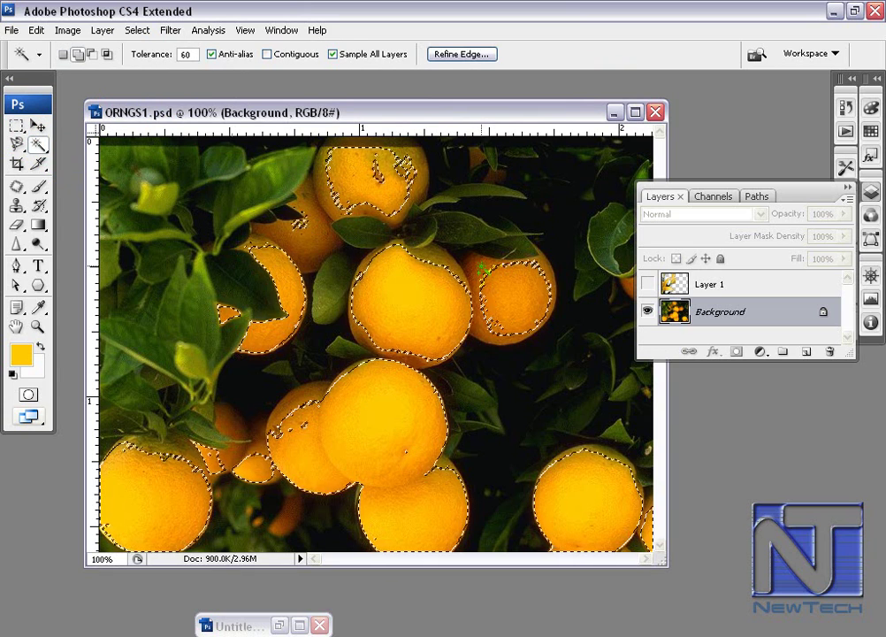
{"action": "left_click", "coordinate": [476, 264], "text": "shift"}
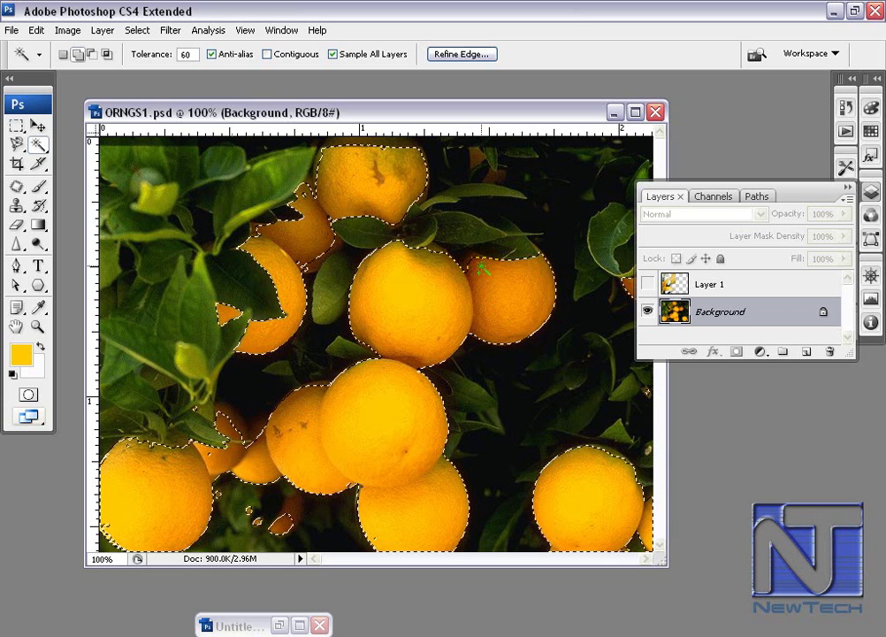